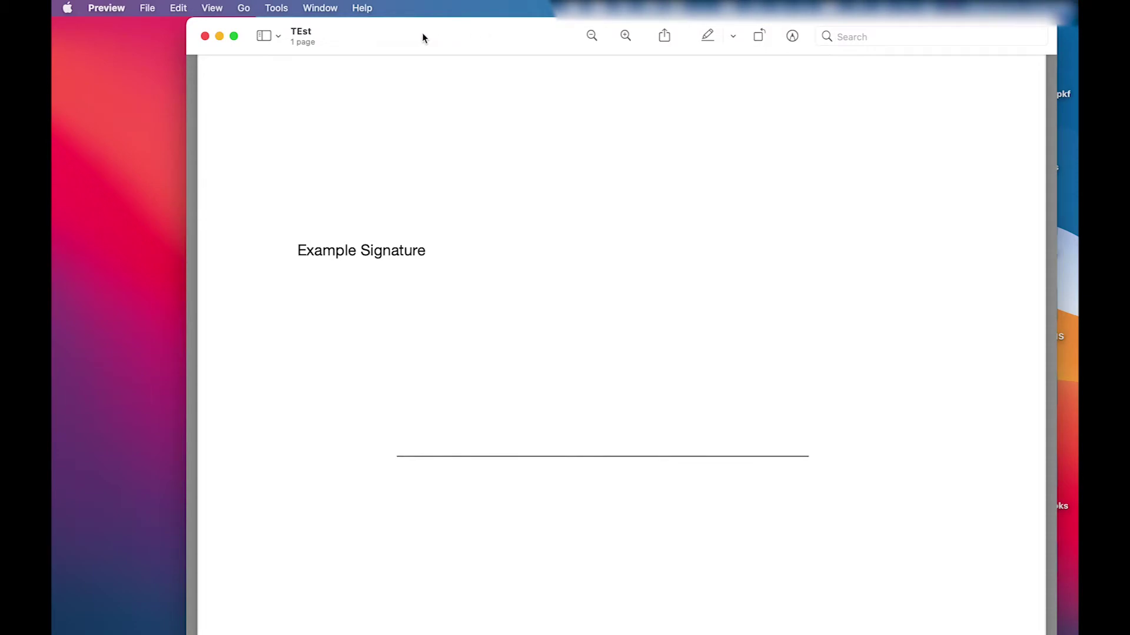
# - Open the saved signatures manager from Tools > Annotate > Signature, then dismiss it
pyautogui.click(276, 10)
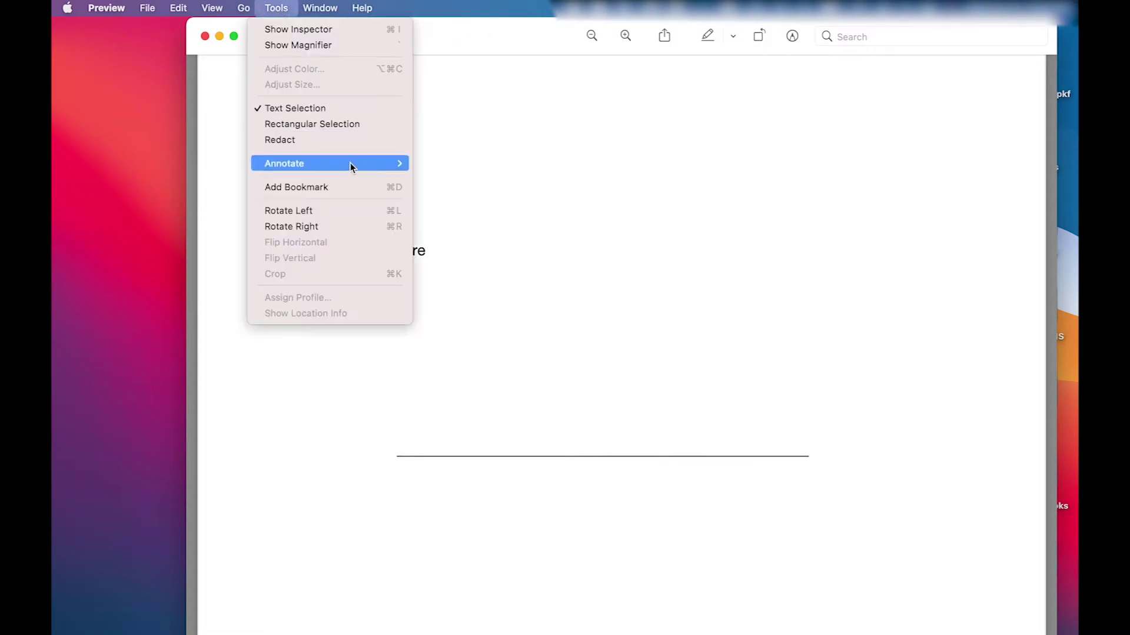
pyautogui.moveTo(351, 169)
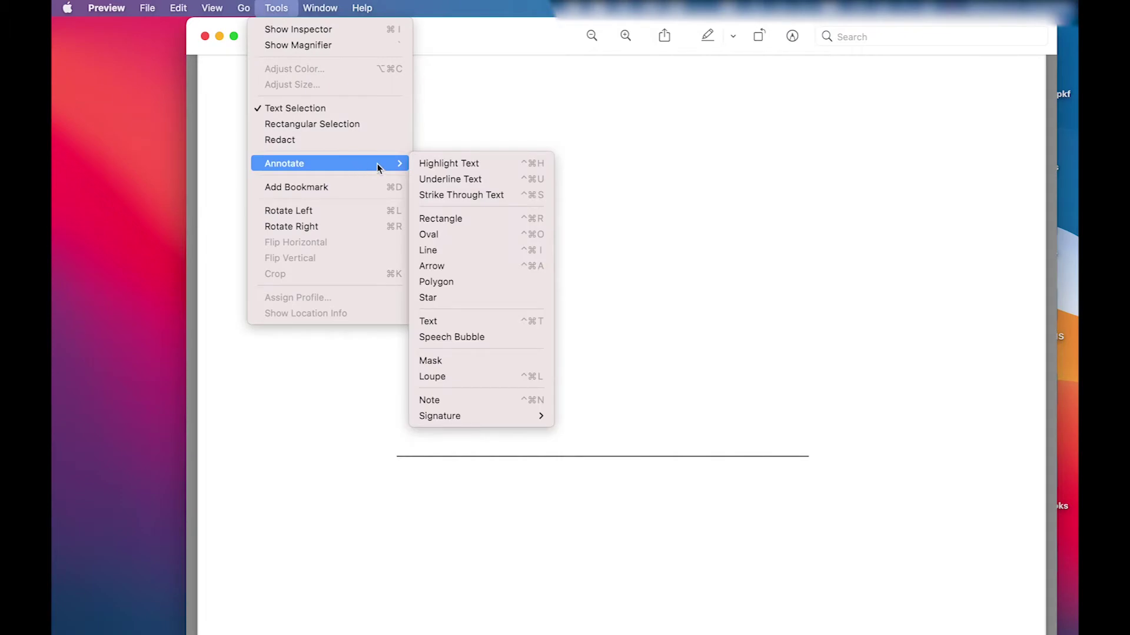
pyautogui.moveTo(462, 412)
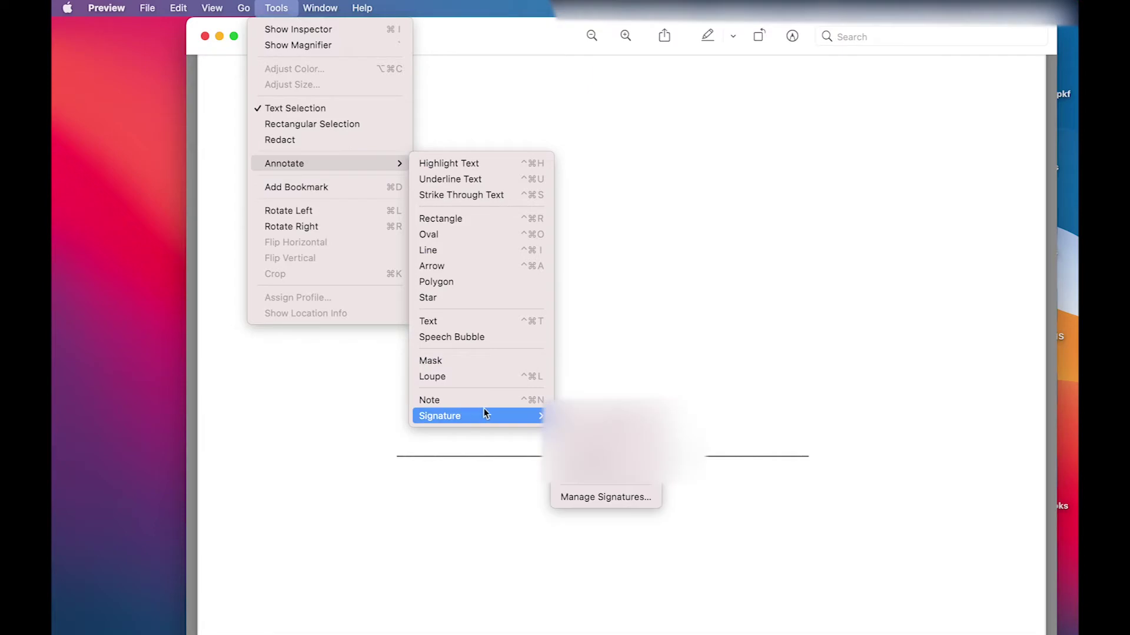
pyautogui.click(587, 505)
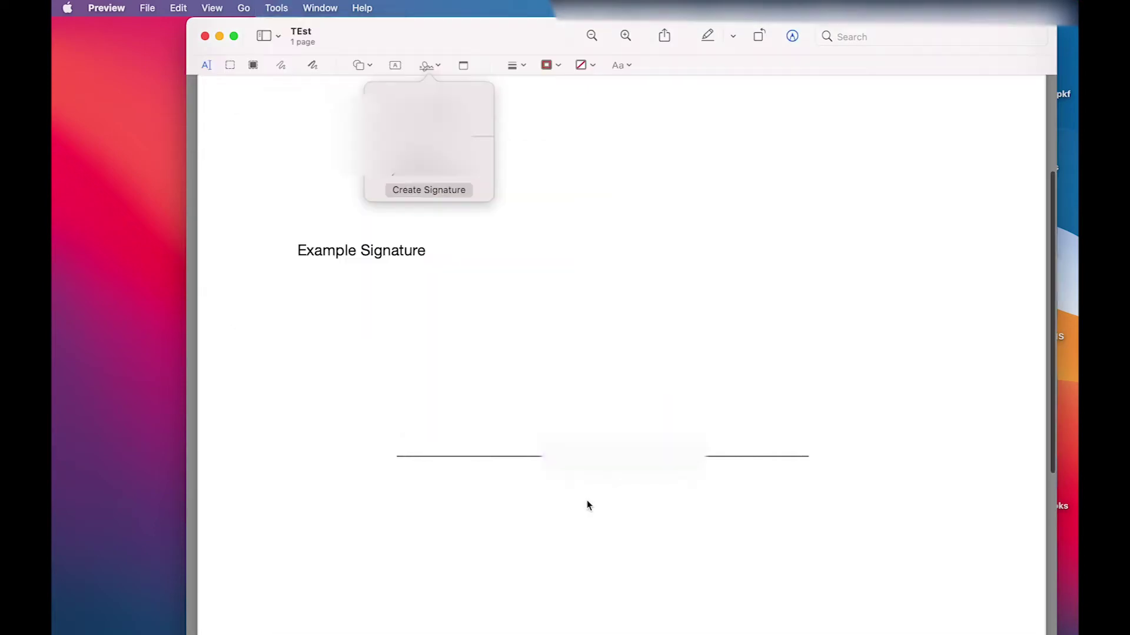
pyautogui.click(538, 126)
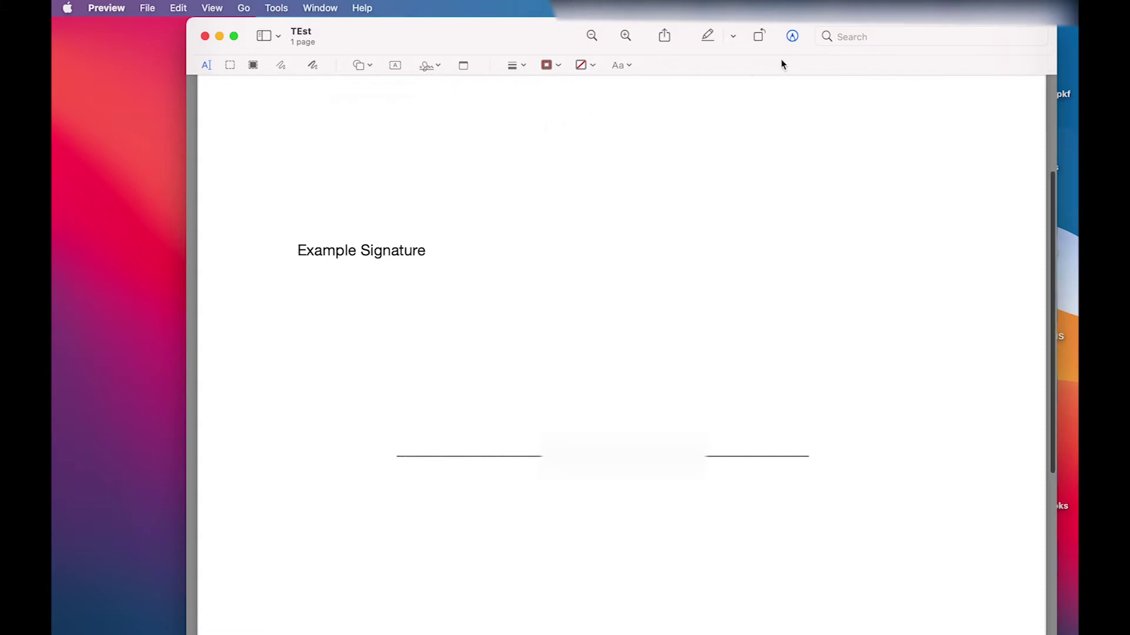
# - Re-show the Markup toolbar and start a new signature from the Signature button
pyautogui.click(793, 37)
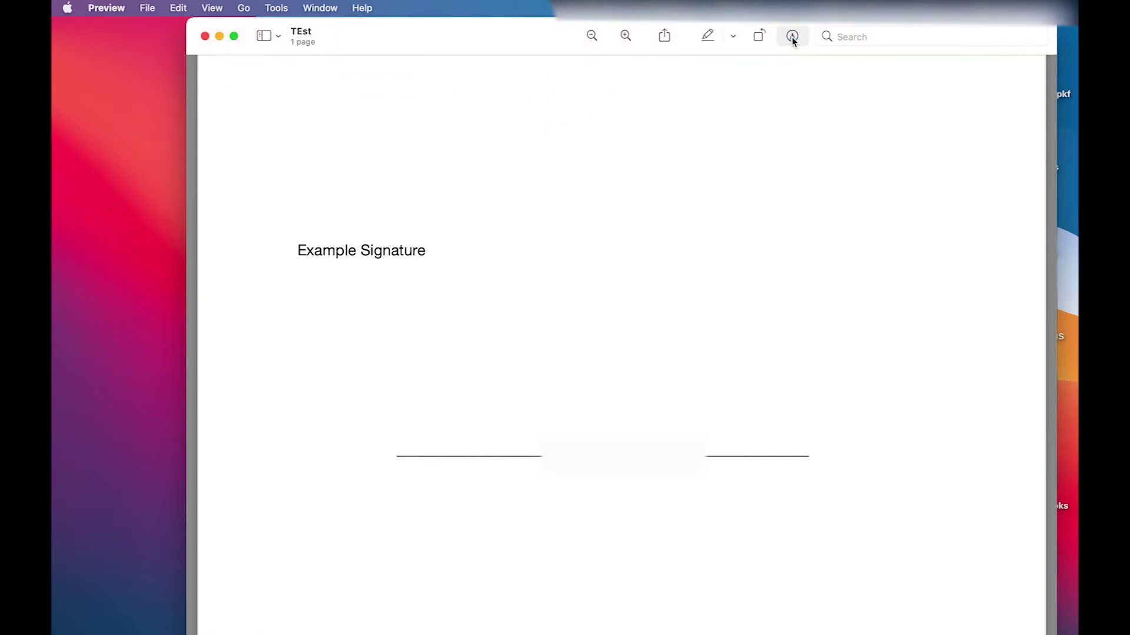
pyautogui.click(793, 38)
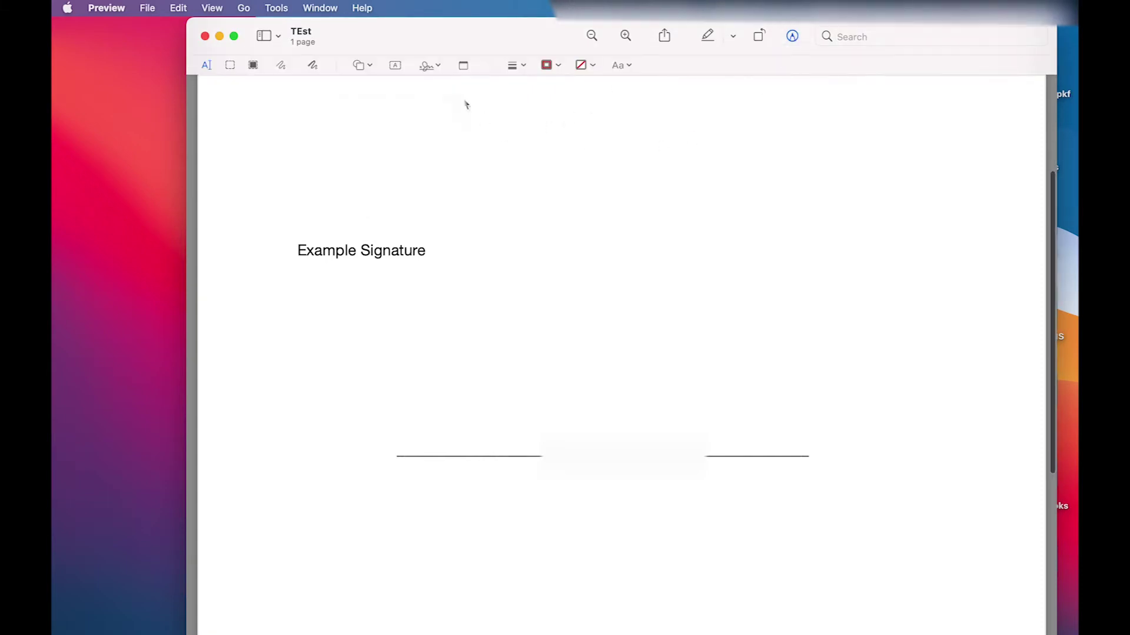
pyautogui.click(436, 67)
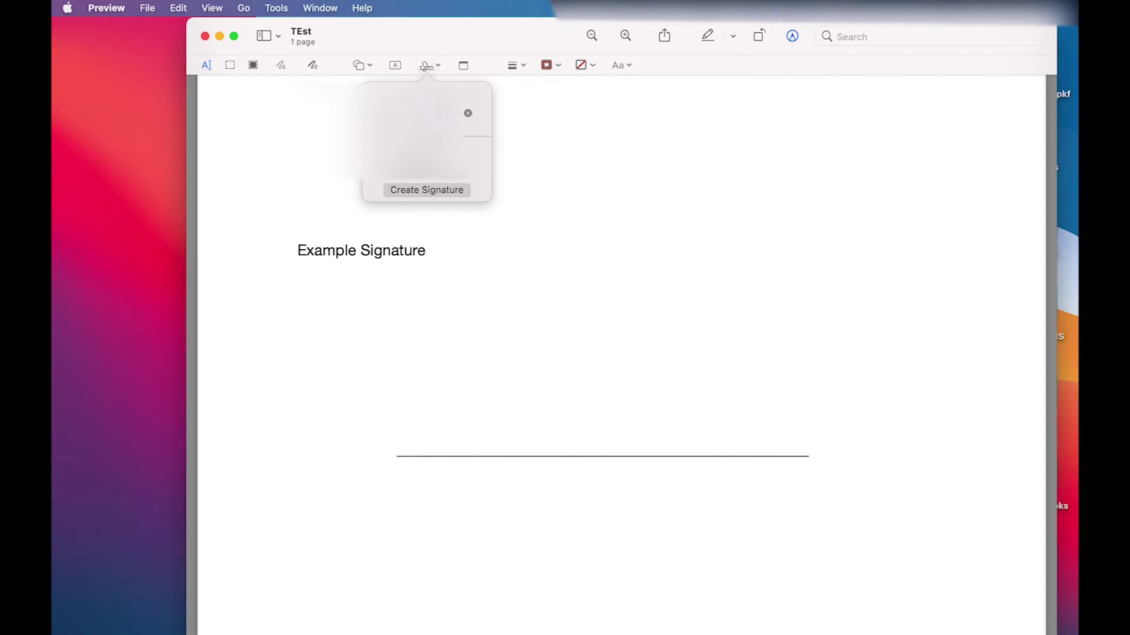
pyautogui.click(427, 192)
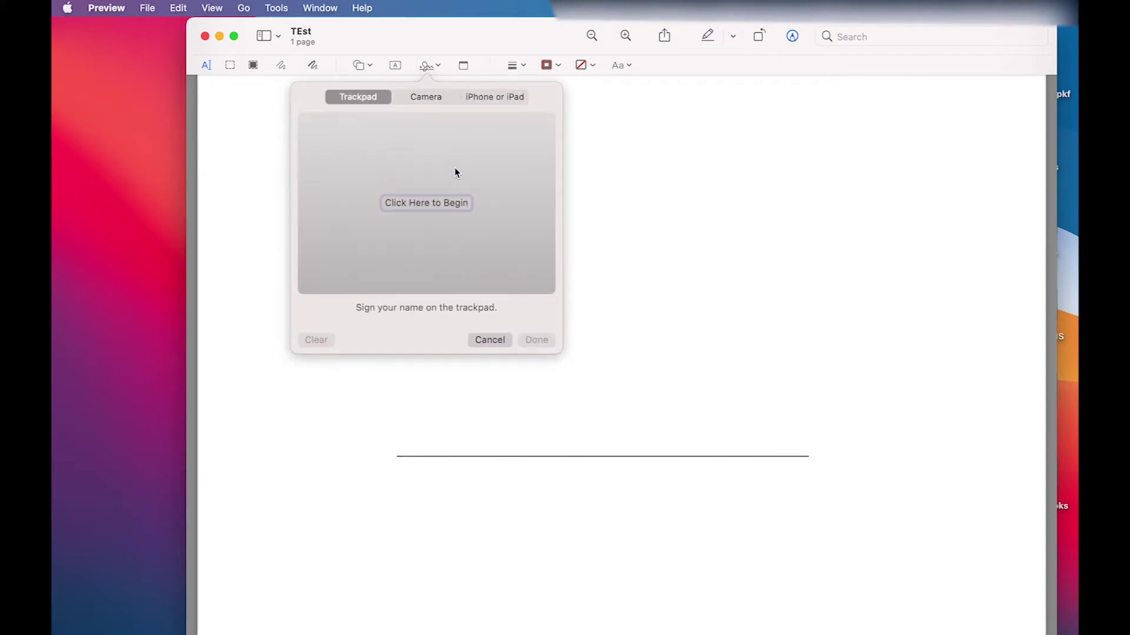
# - Capture the AD signature with the camera and save it
pyautogui.click(429, 98)
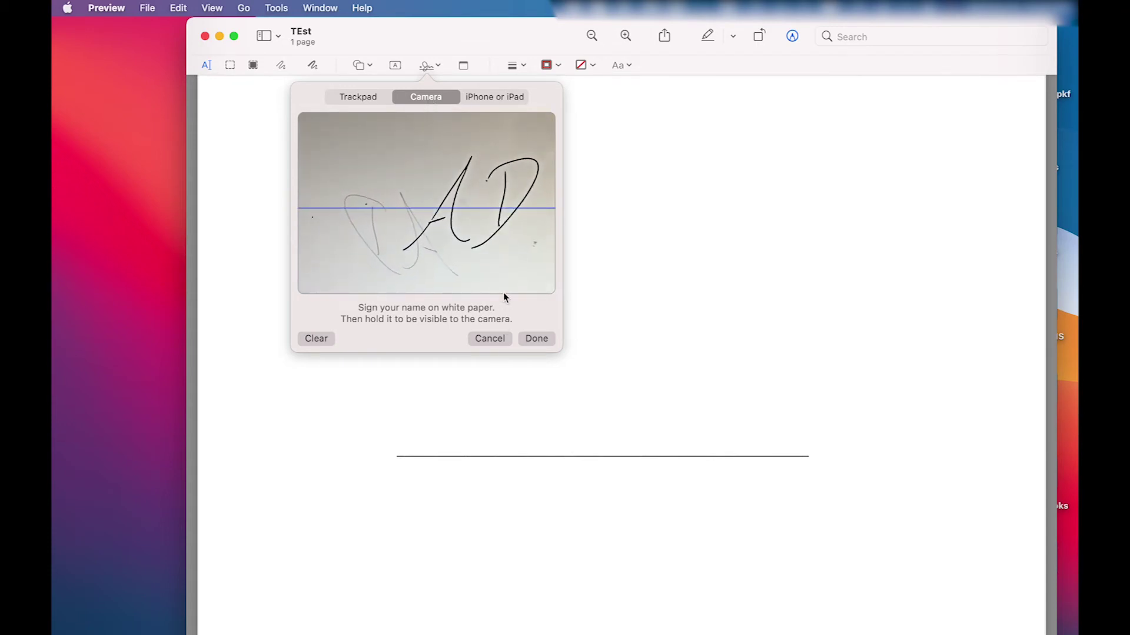
pyautogui.click(536, 339)
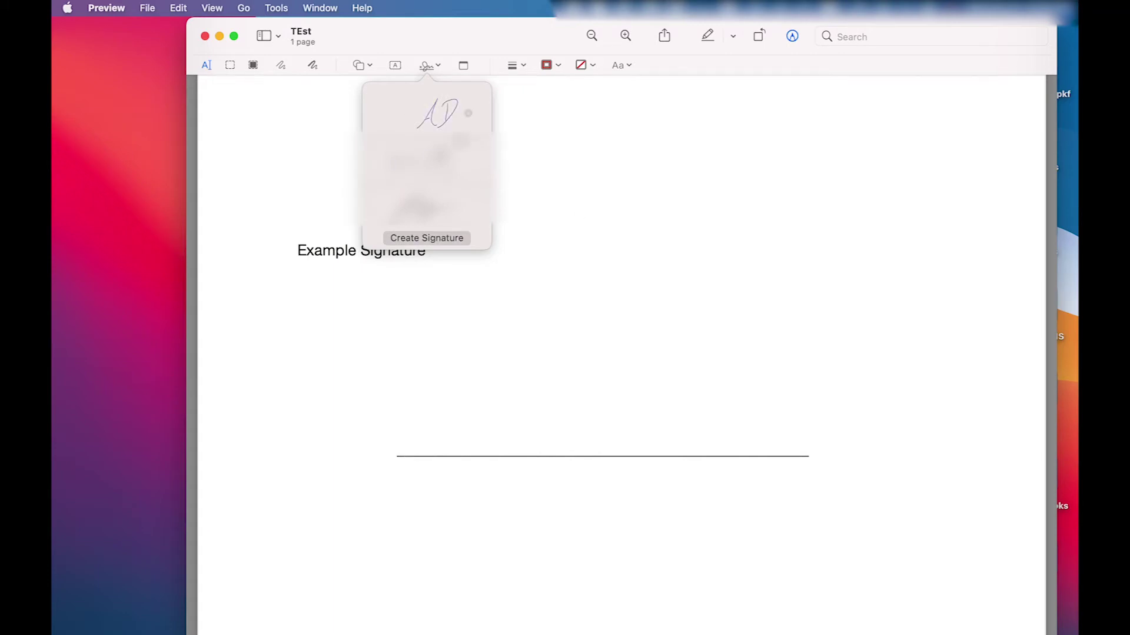
# - Place the AD signature on the signature line, enlarge it, and nudge it into position
pyautogui.click(435, 111)
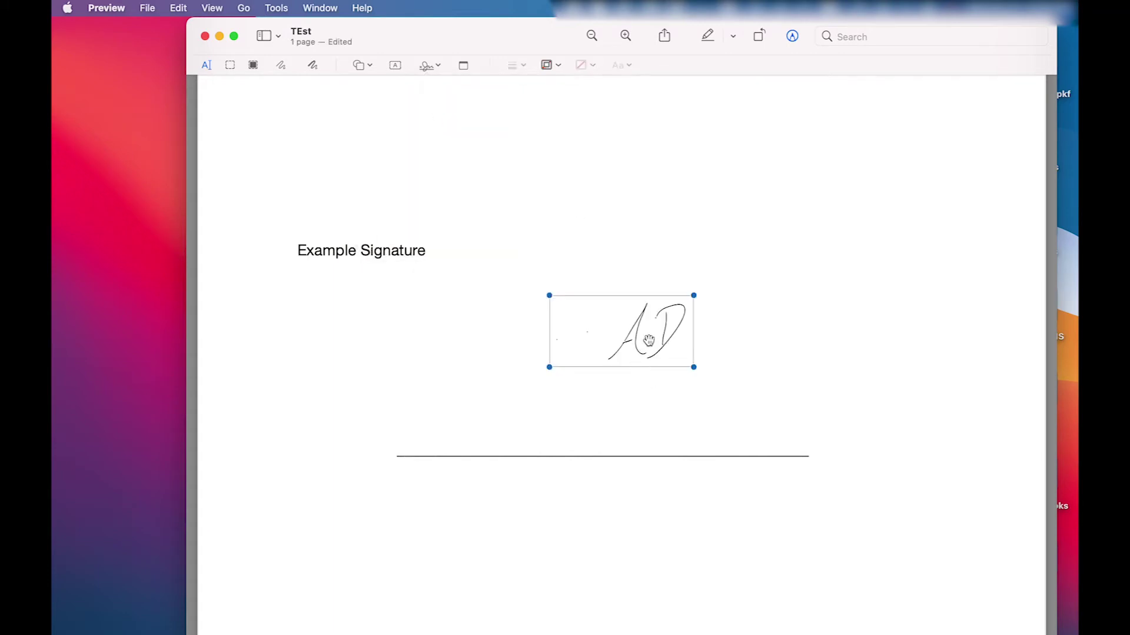
pyautogui.moveTo(649, 340); pyautogui.dragTo(518, 433)
pyautogui.moveTo(558, 391); pyautogui.dragTo(729, 347)
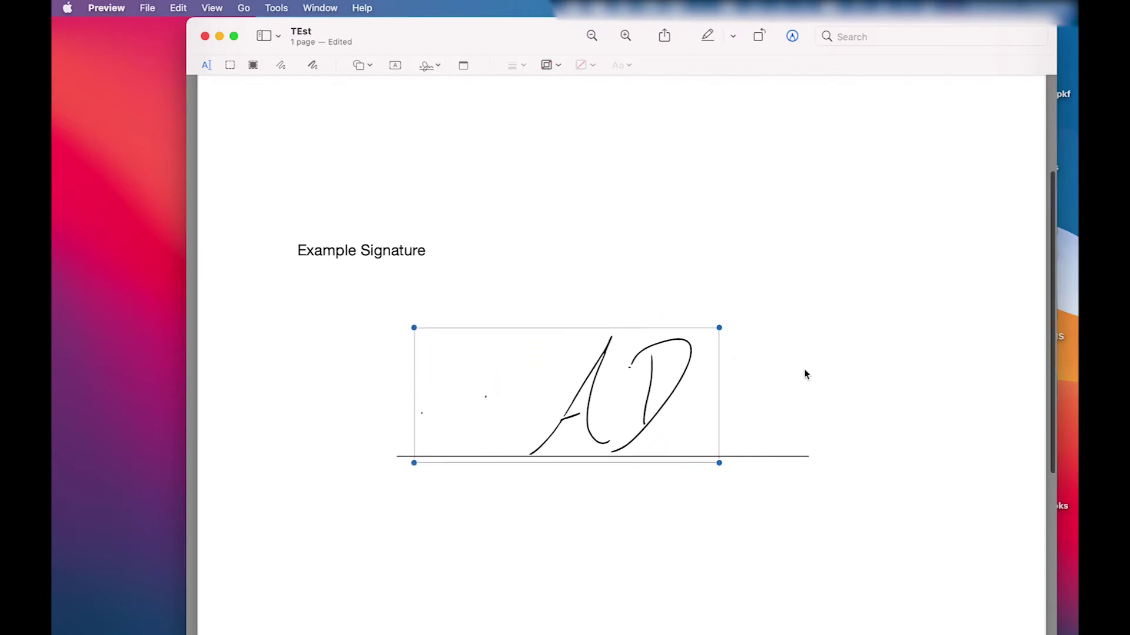
pyautogui.click(806, 374)
pyautogui.click(653, 379)
pyautogui.moveTo(654, 379)
pyautogui.mouseDown()
pyautogui.moveTo(646, 373)
pyautogui.moveTo(658, 376)
pyautogui.mouseUp()
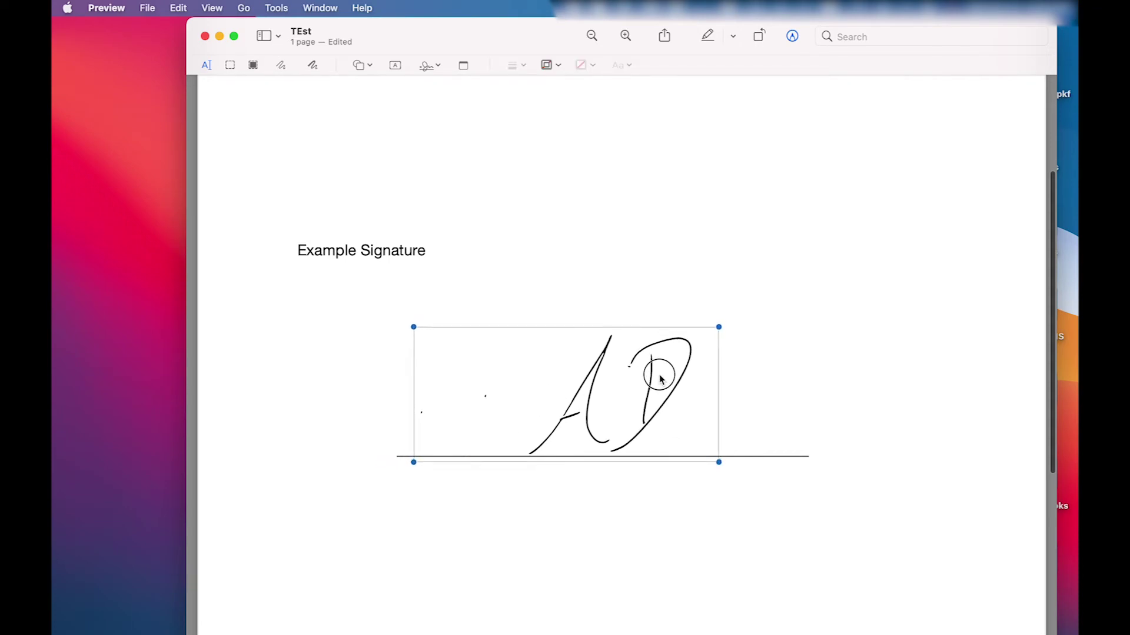
pyautogui.click(798, 385)
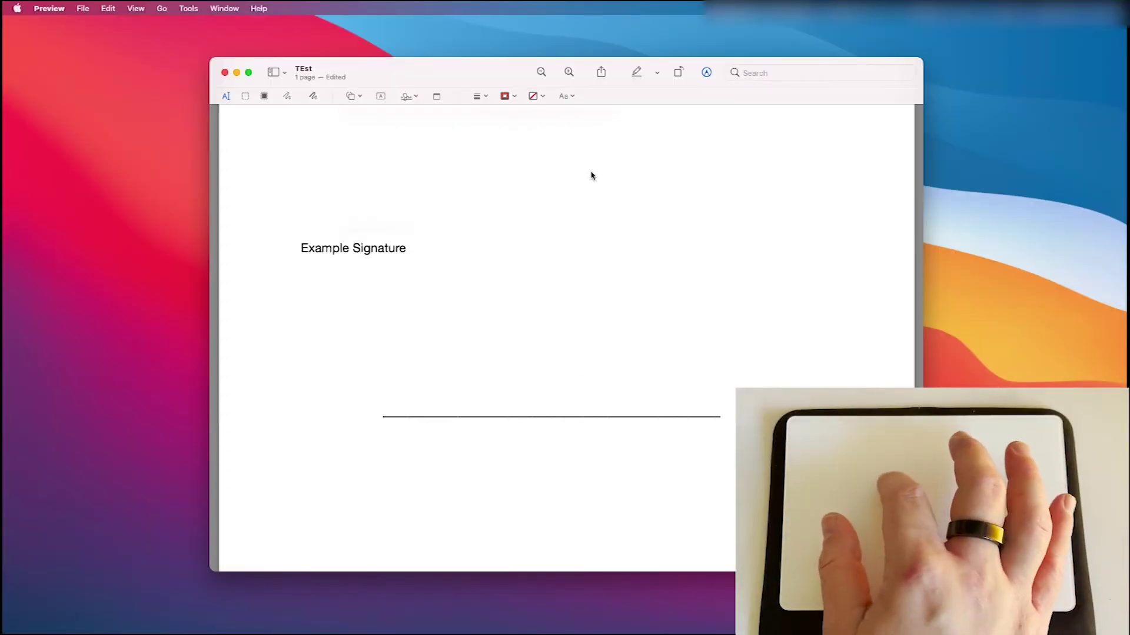
# - Toggle the Markup toolbar, start a new signature, then cancel that capture
pyautogui.click(706, 72)
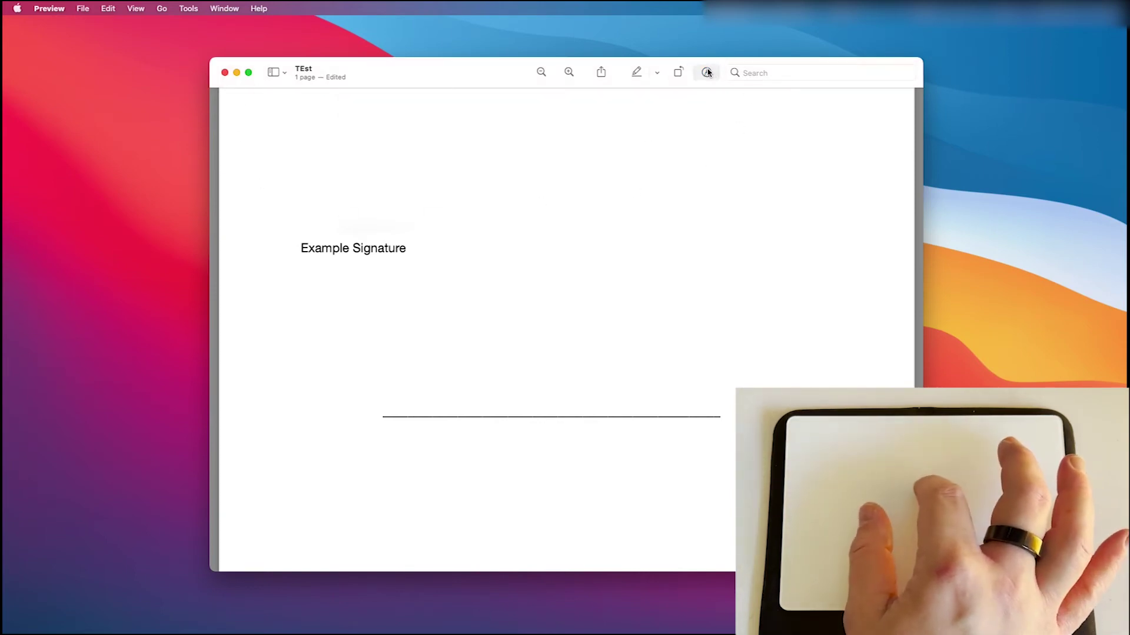
pyautogui.click(706, 72)
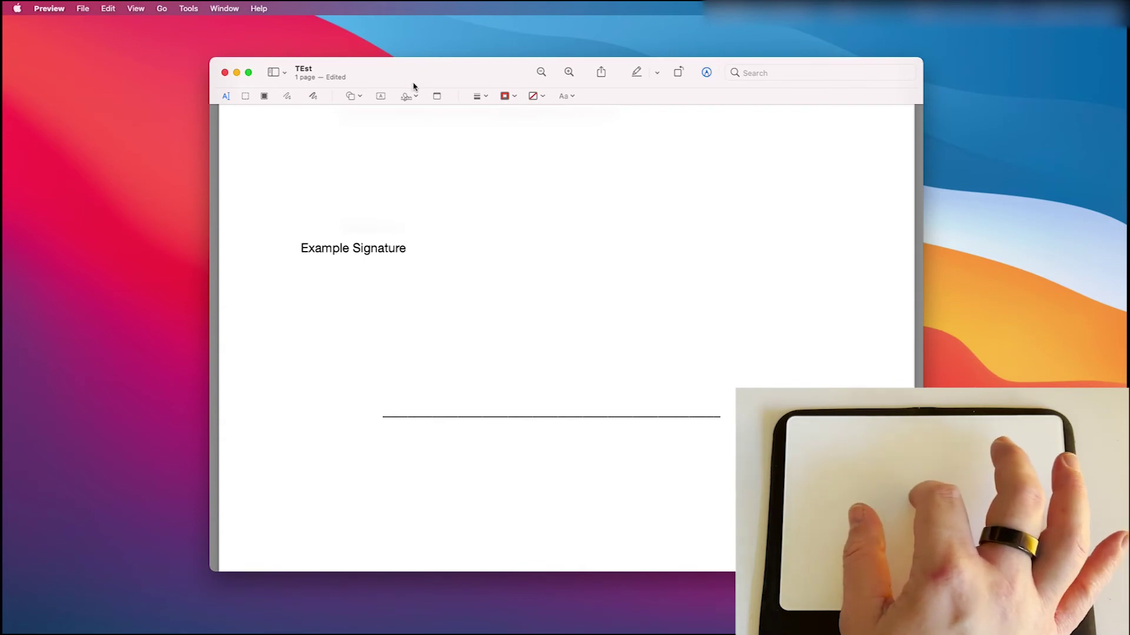
pyautogui.click(406, 96)
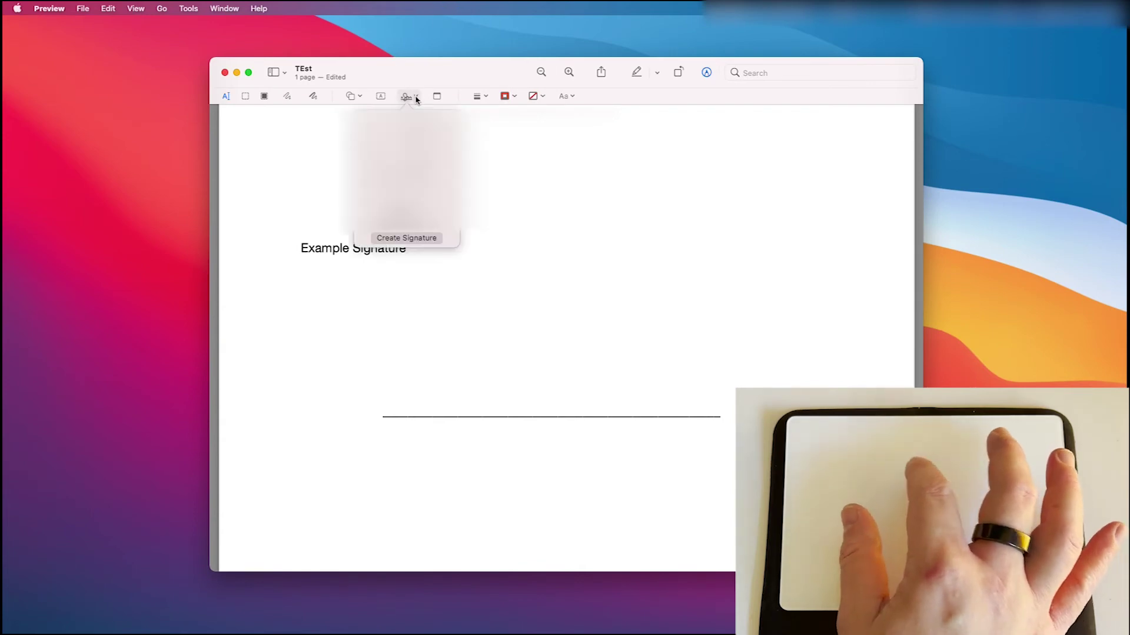
pyautogui.click(424, 238)
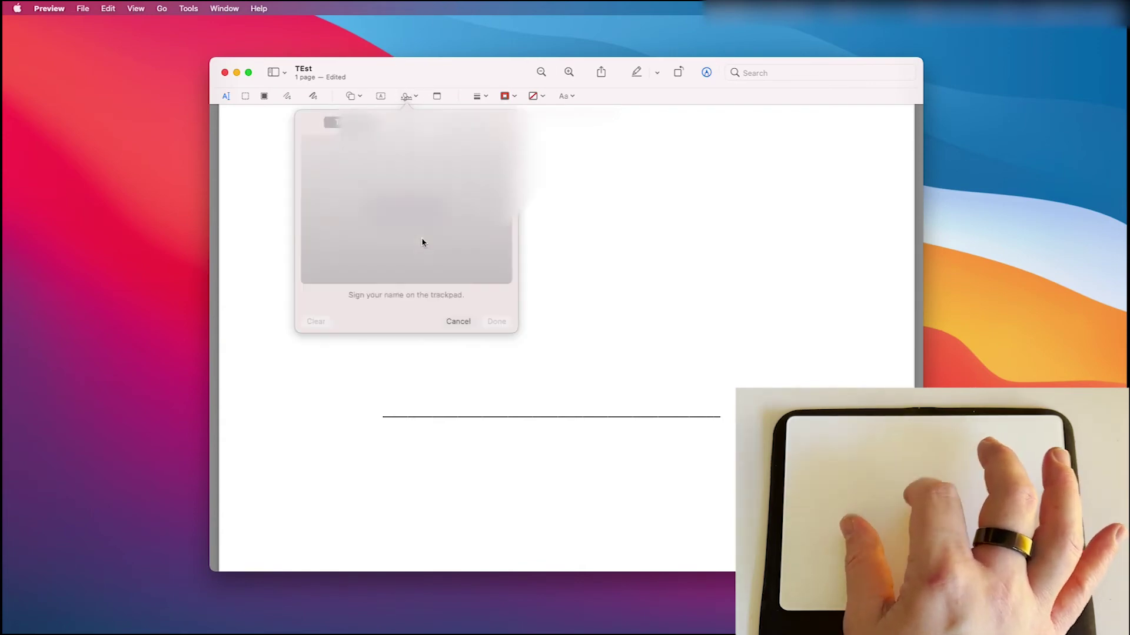
pyautogui.click(458, 321)
# - Start a new signature via Tools > Annotate > Signature > Manage Signatures
pyautogui.click(706, 73)
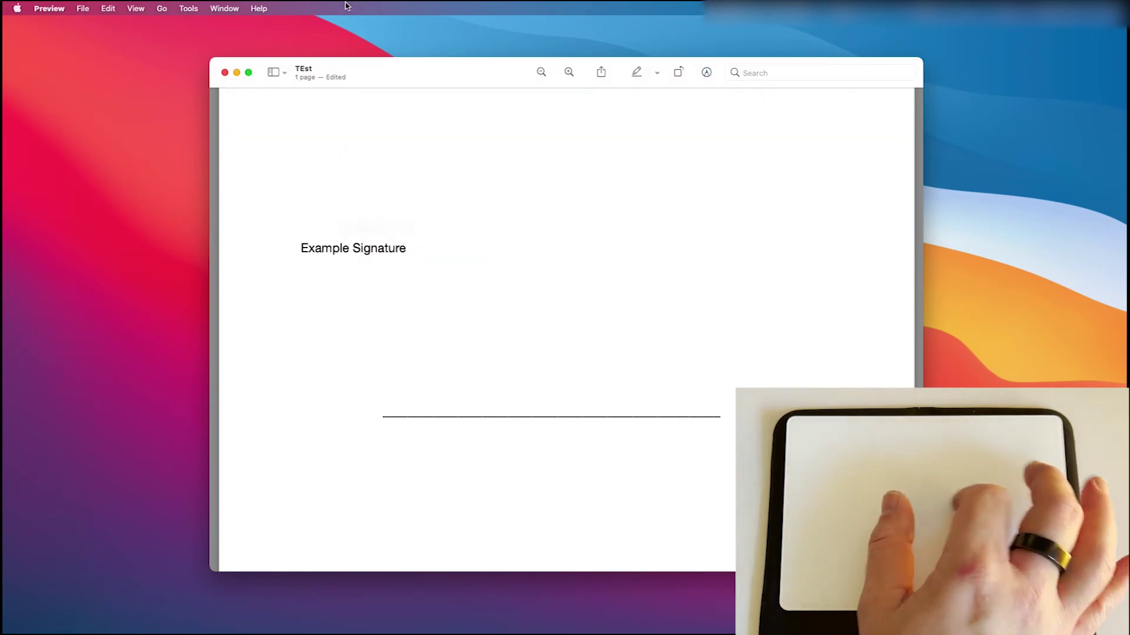
pyautogui.click(186, 8)
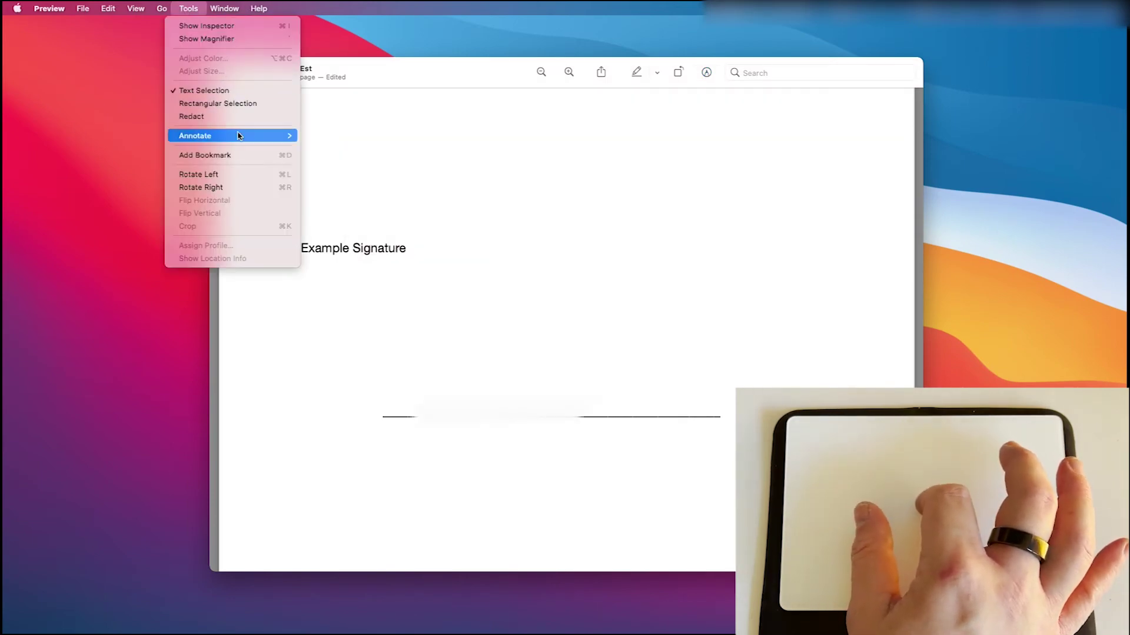
pyautogui.moveTo(259, 136)
pyautogui.moveTo(356, 343)
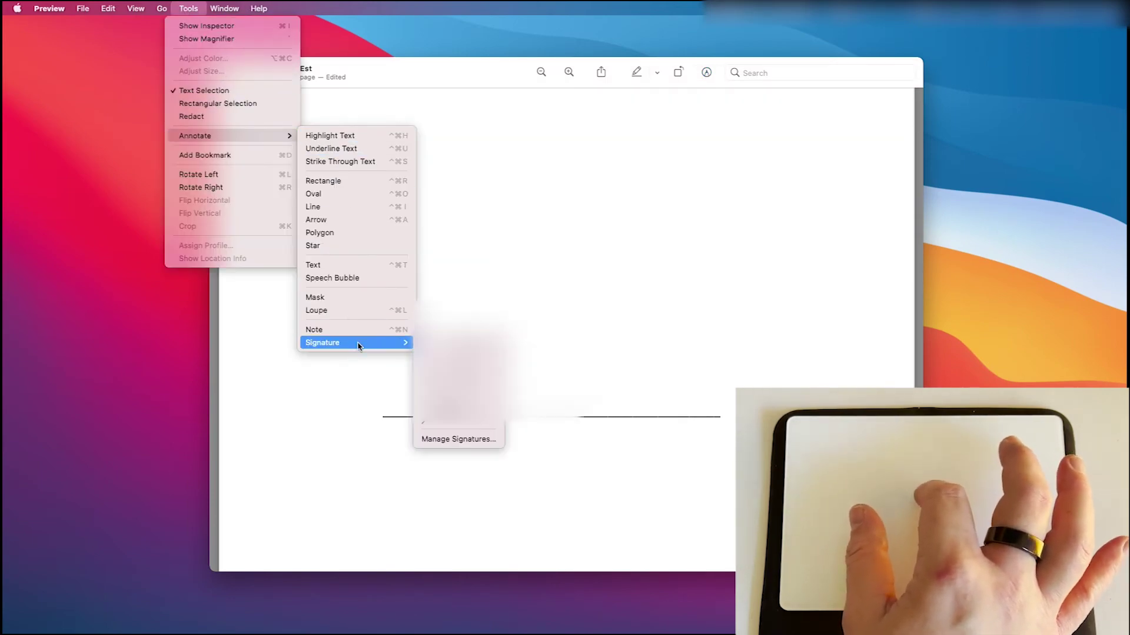
pyautogui.click(459, 440)
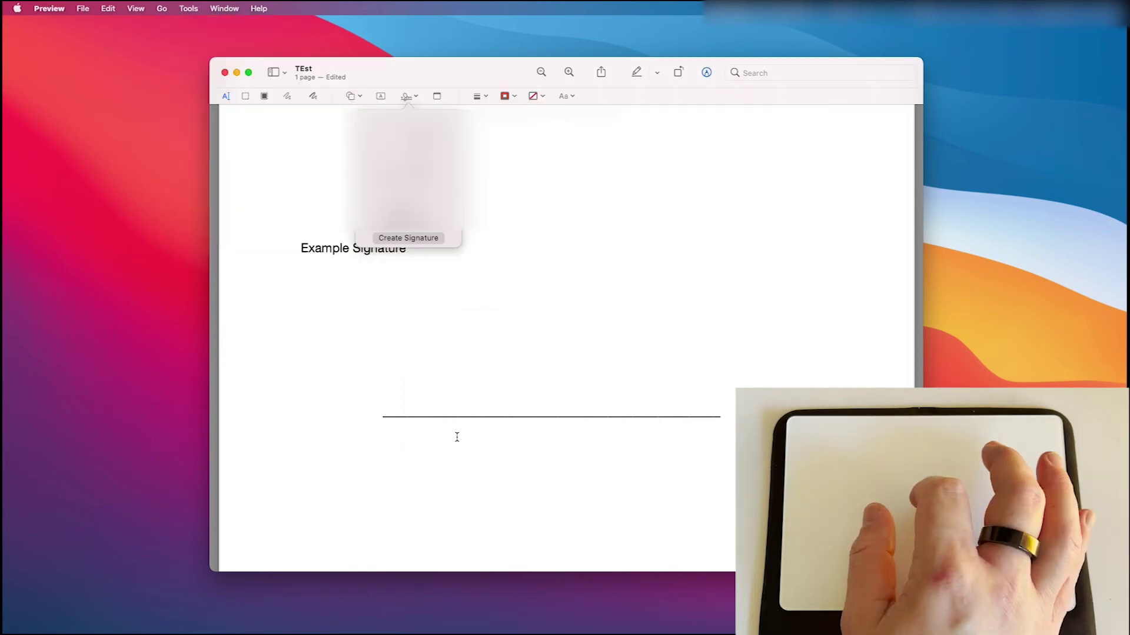
pyautogui.click(436, 238)
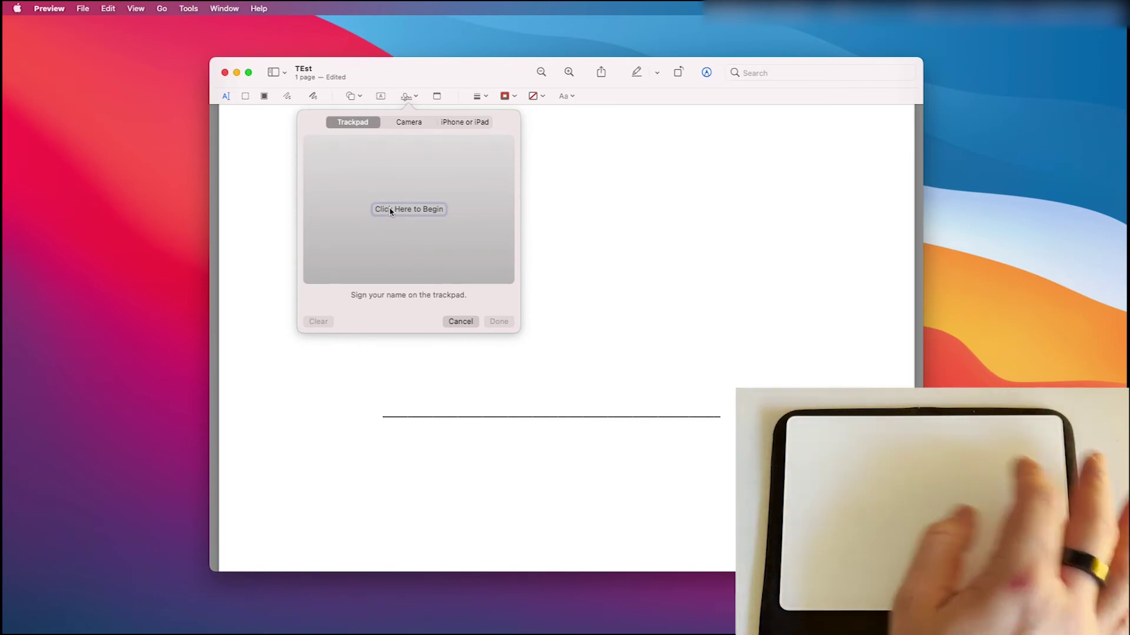
# - Draw the LM signature on the trackpad and end the capture with Space
pyautogui.click(391, 210)
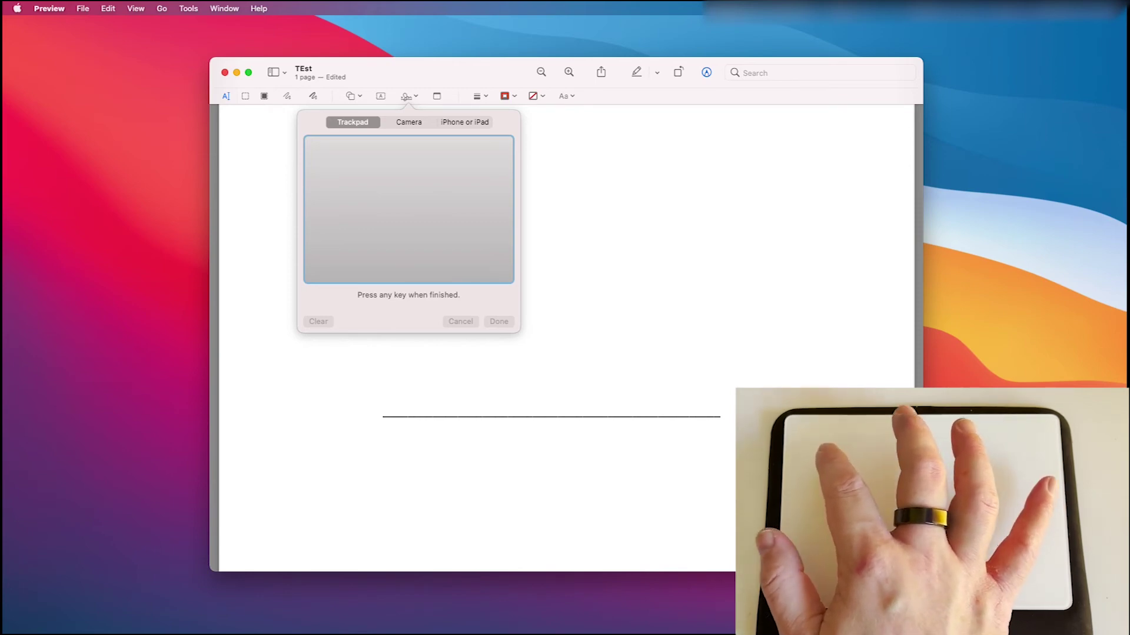
pyautogui.moveTo(332, 174)
pyautogui.mouseDown()
pyautogui.moveTo(337, 183)
pyautogui.moveTo(355, 172)
pyautogui.moveTo(347, 207)
pyautogui.moveTo(381, 222)
pyautogui.moveTo(414, 181)
pyautogui.moveTo(439, 212)
pyautogui.moveTo(449, 176)
pyautogui.mouseUp()
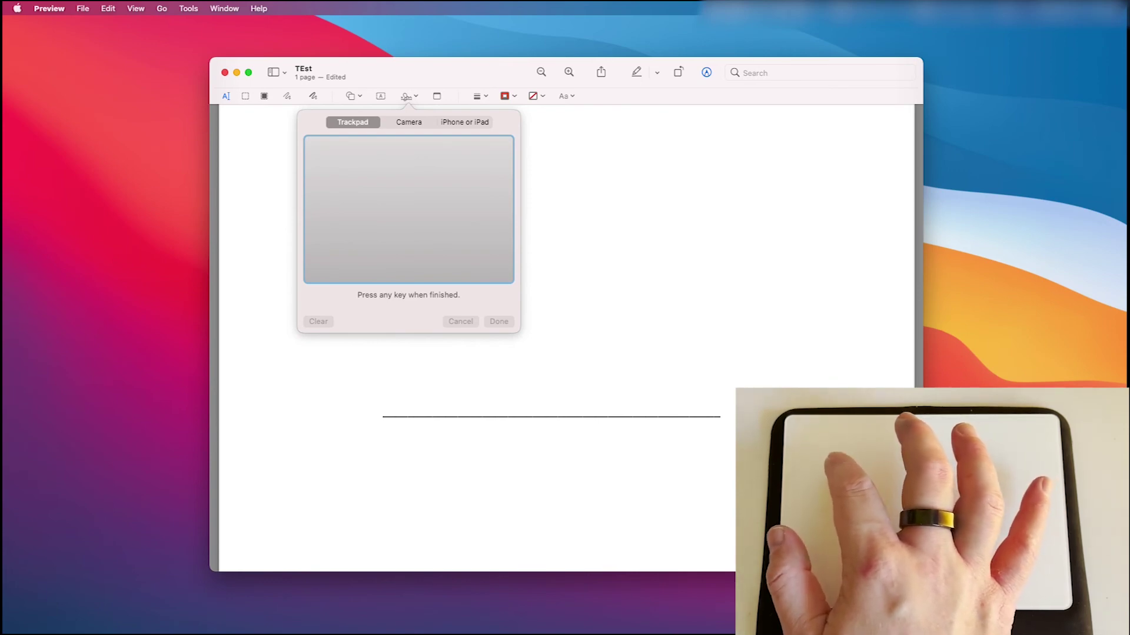
pyautogui.moveTo(333, 174)
pyautogui.mouseDown()
pyautogui.moveTo(355, 172)
pyautogui.moveTo(348, 202)
pyautogui.moveTo(383, 222)
pyautogui.mouseUp()
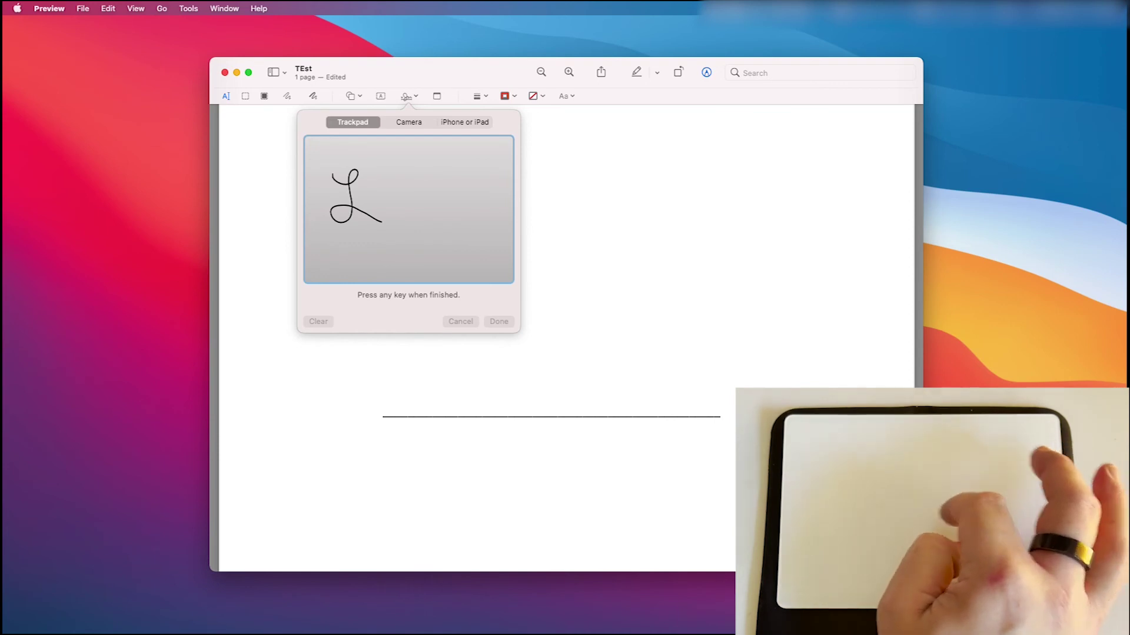
pyautogui.moveTo(411, 197); pyautogui.dragTo(442, 188)
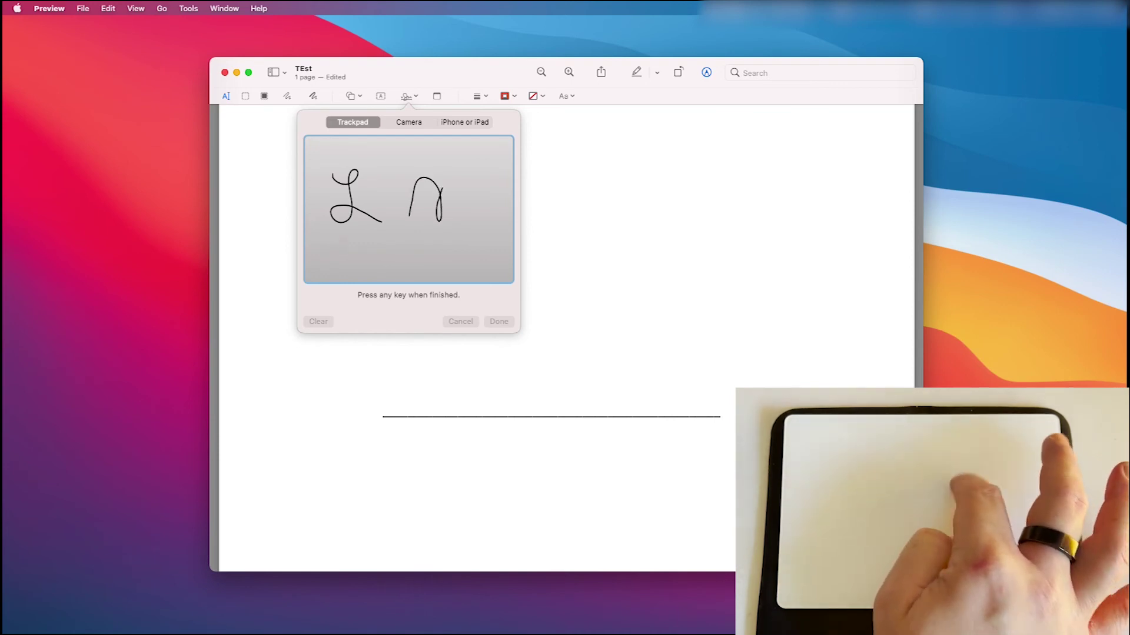
pyautogui.moveTo(487, 220); pyautogui.dragTo(499, 197)
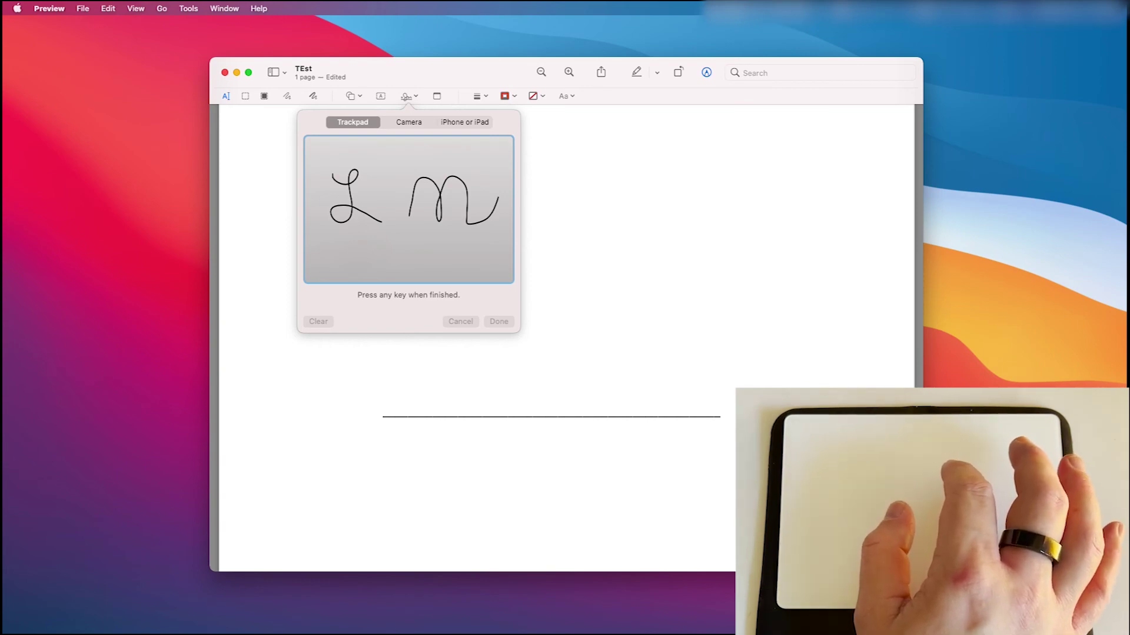
pyautogui.press('space')
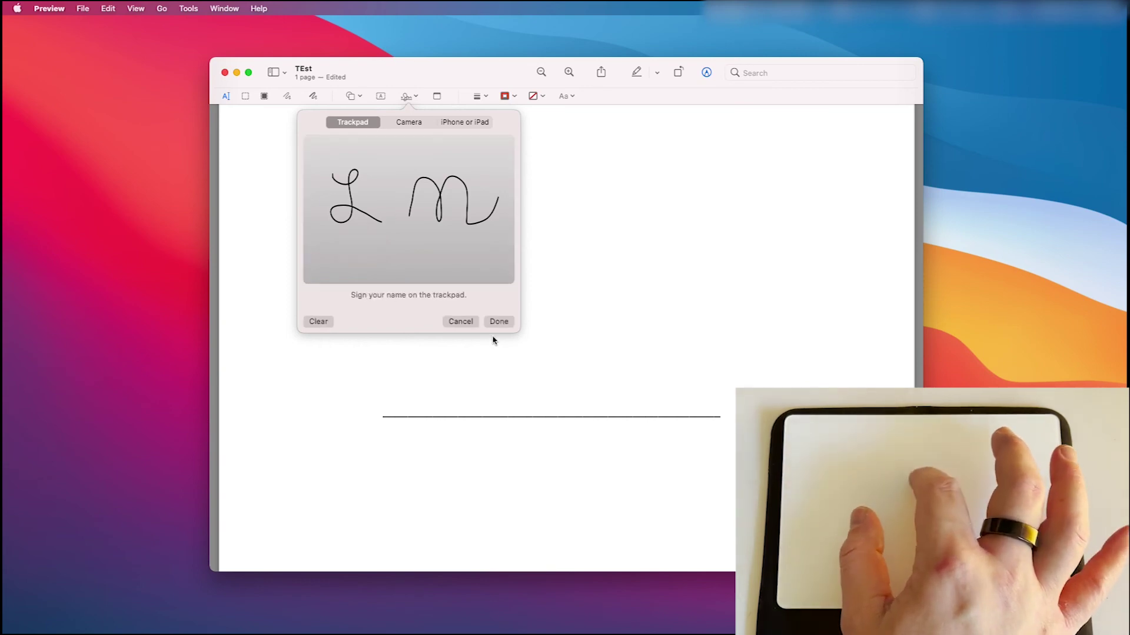
# - Save the LM signature, place and enlarge it on the line, then delete it from the page
pyautogui.click(499, 321)
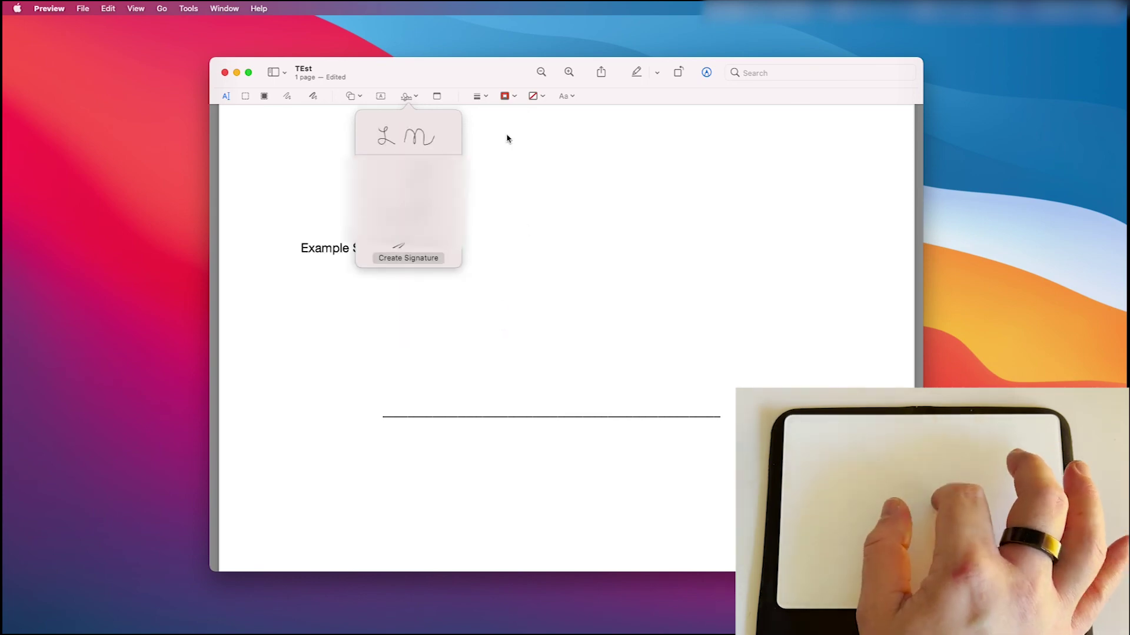
pyautogui.click(408, 134)
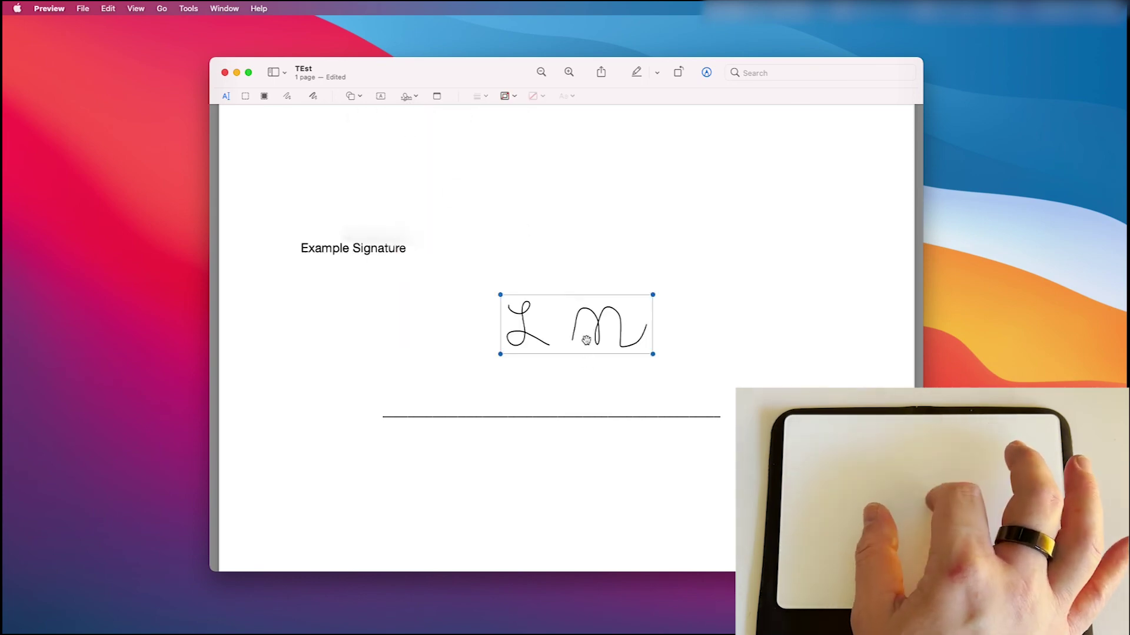
pyautogui.moveTo(588, 328); pyautogui.dragTo(506, 386)
pyautogui.moveTo(569, 355); pyautogui.dragTo(717, 313)
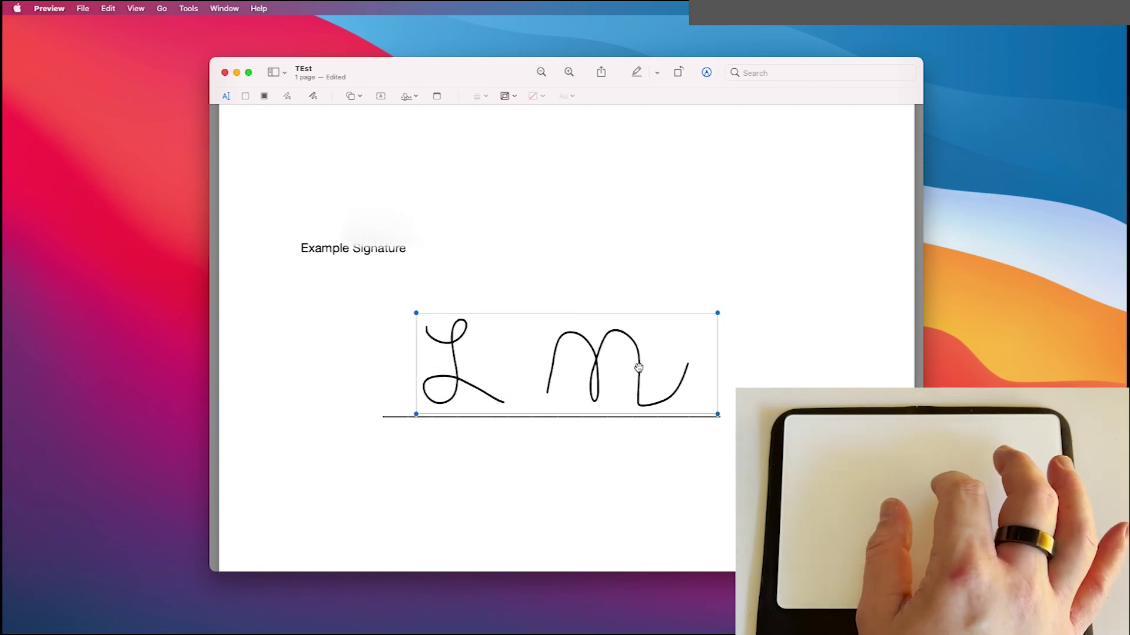
pyautogui.press('BackSpace')
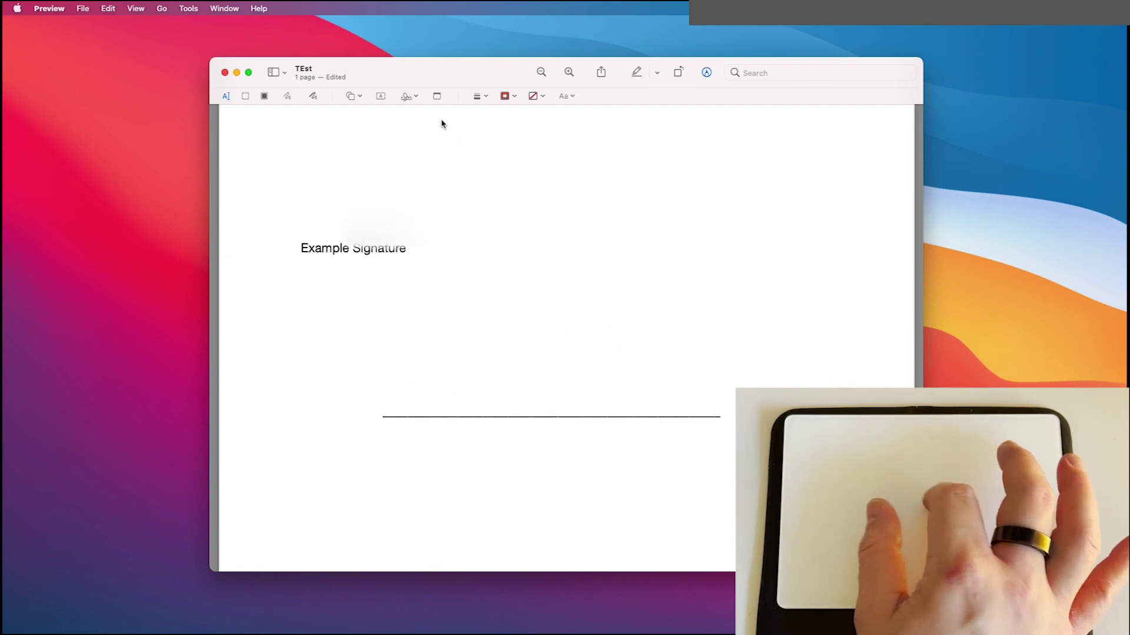
# - Delete the LM signature from saved signatures, then hide and restore the Markup toolbar with Cmd+Shift+A
pyautogui.click(416, 97)
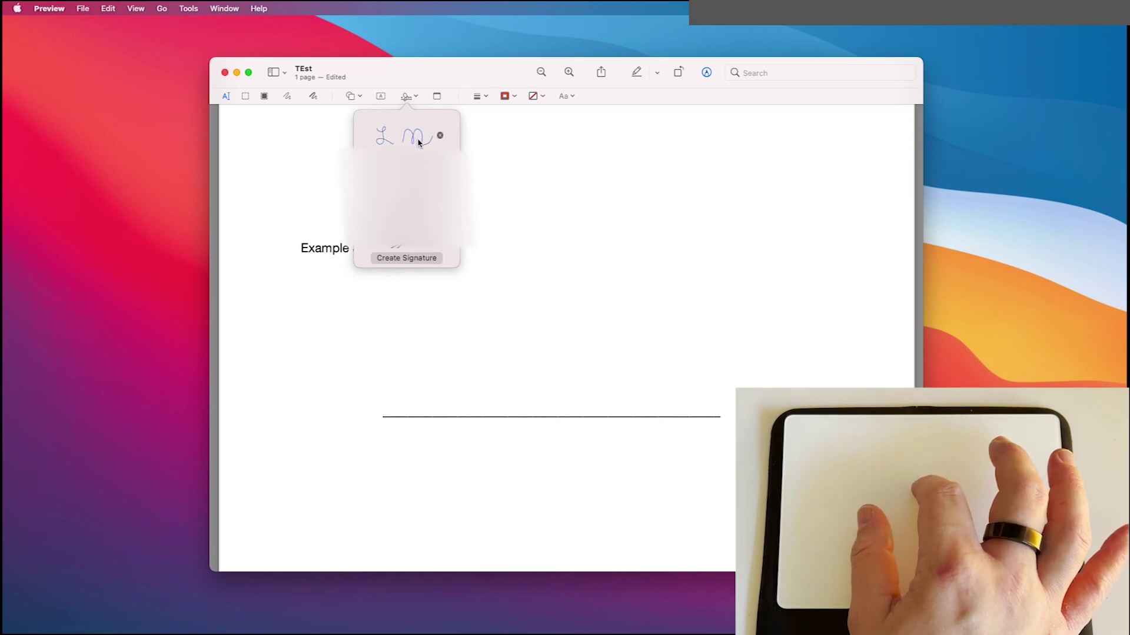
pyautogui.click(441, 136)
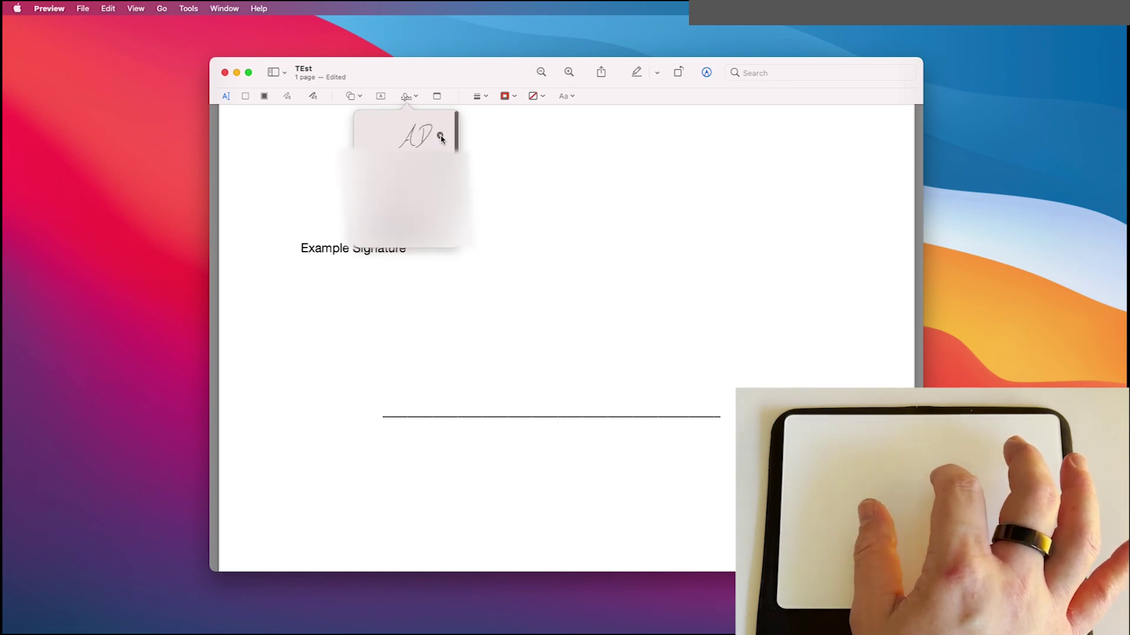
pyautogui.click(590, 204)
pyautogui.click(708, 76)
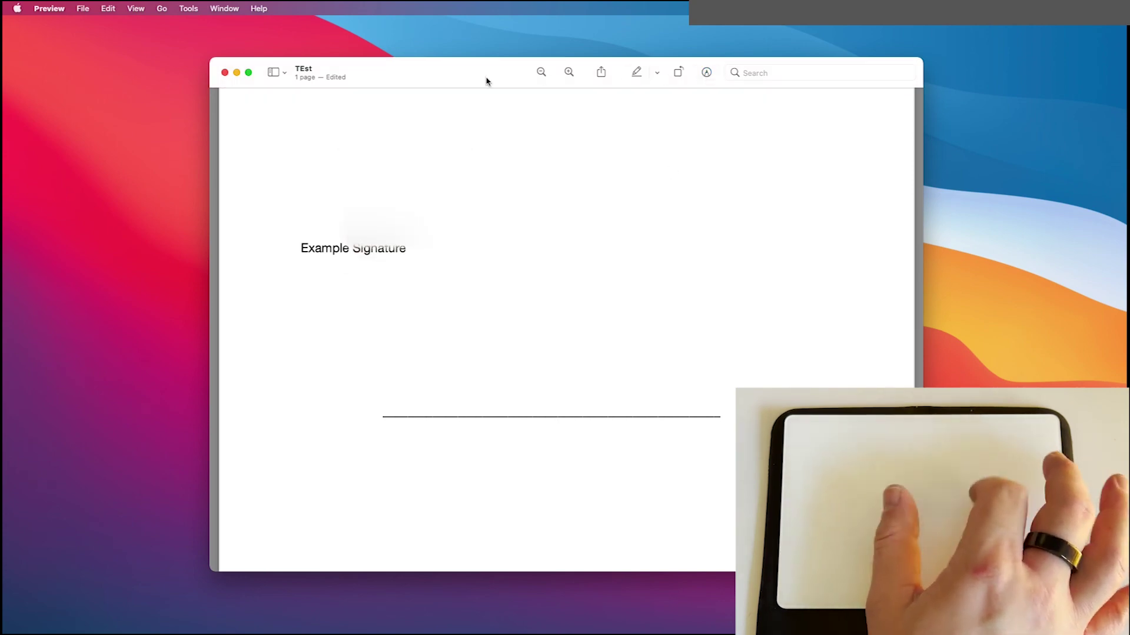
pyautogui.press('super+shift+a')
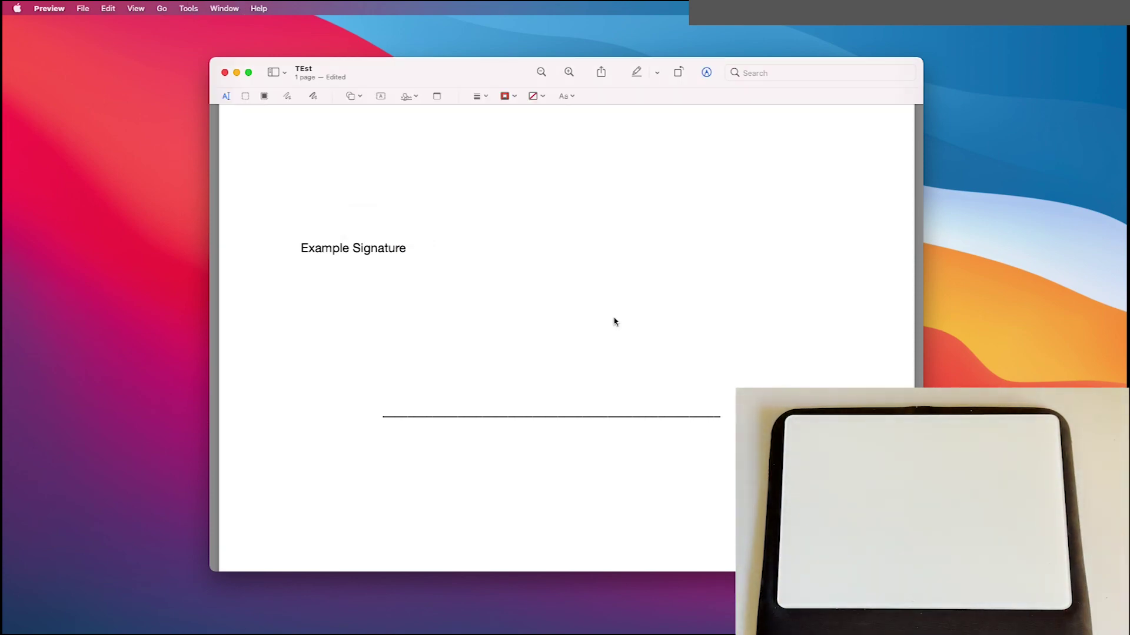